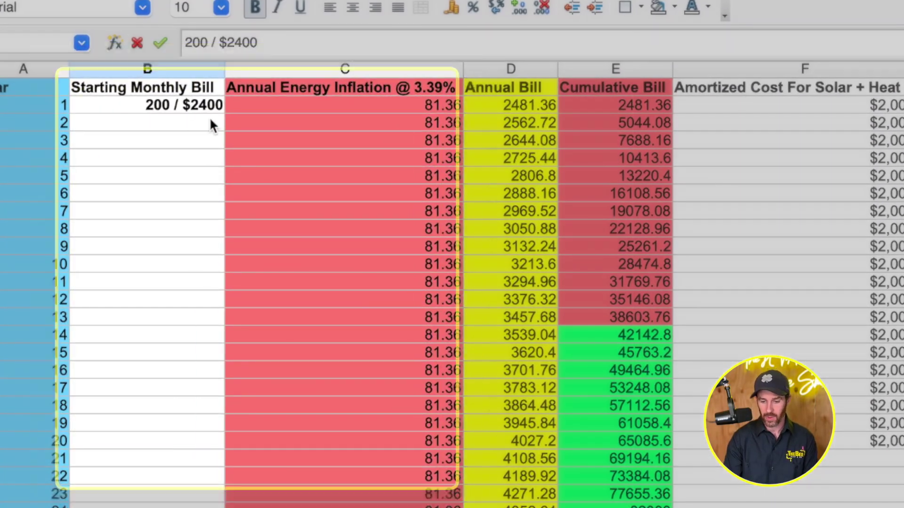
Commit 200 / $2400 as the starting monthly bill for year 1.
left_click(159, 127)
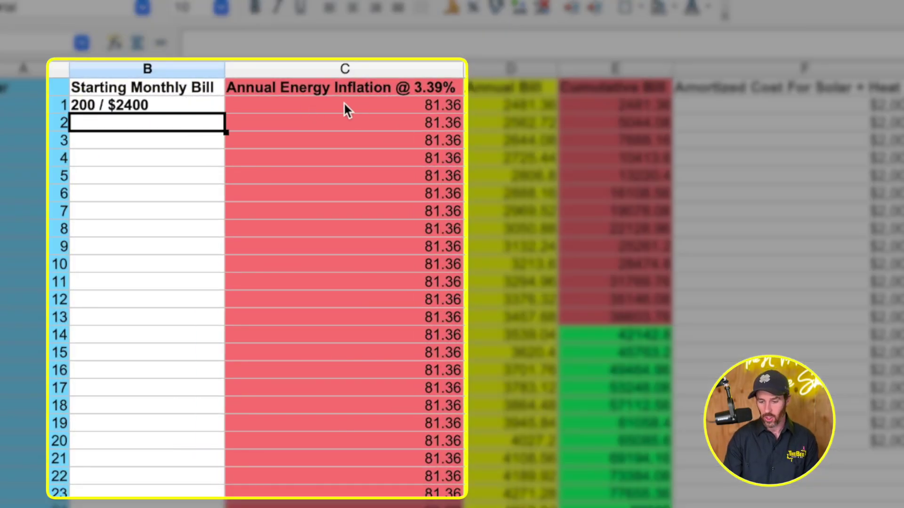
left_click(394, 89)
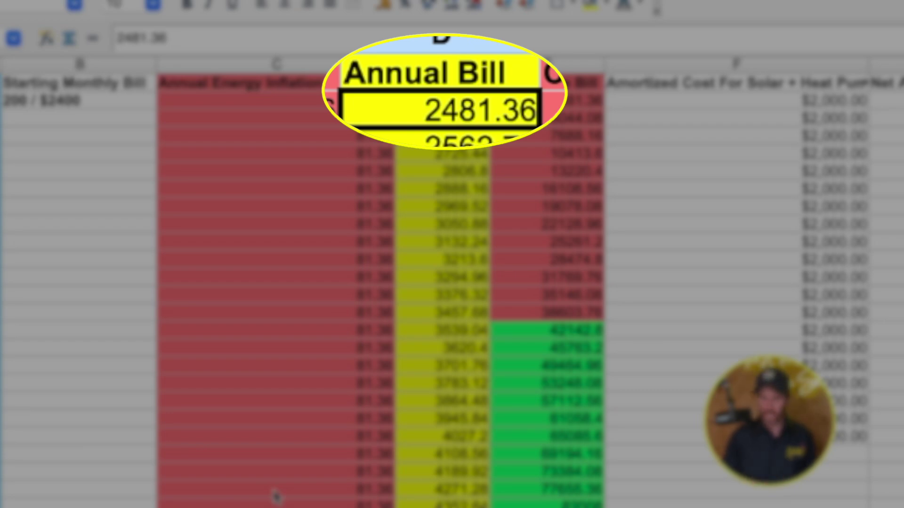
Examine the annual bills from year 1 down to year 10 and match the last one to its year.
key("Down")
key("Down")
key("Down")
key("Down")
key("Down")
key("Down")
key("Down")
key("Down")
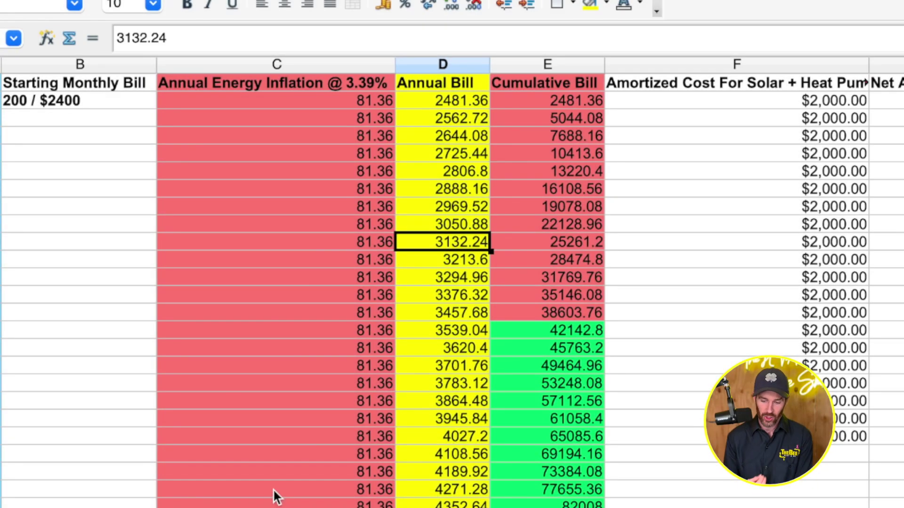
key("Down")
key("Left")
key("Left")
key("Left")
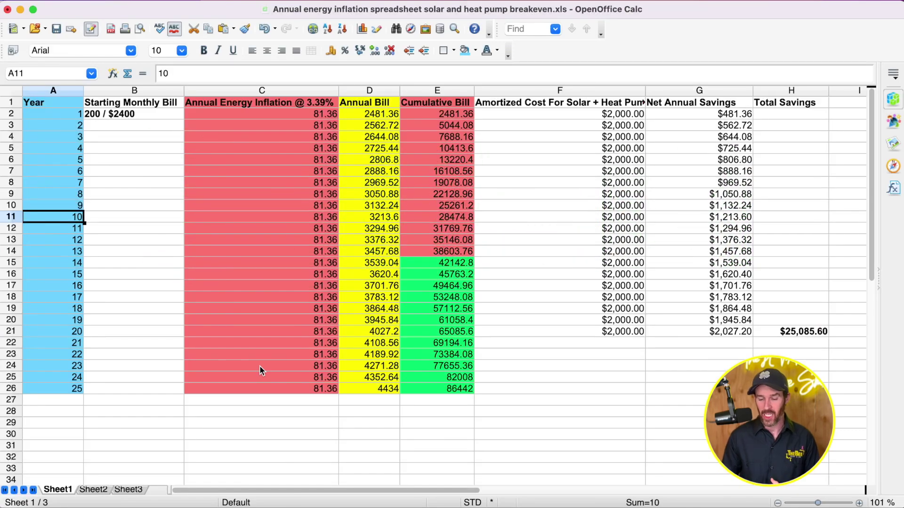
Go back to the year 1 annual bill and examine it under its column heading.
key("Right")
key("Right")
key("Right")
key("Up")
key("Up")
key("Up")
key("Up")
key("Up")
key("Up")
key("Up")
key("Up")
key("Up")
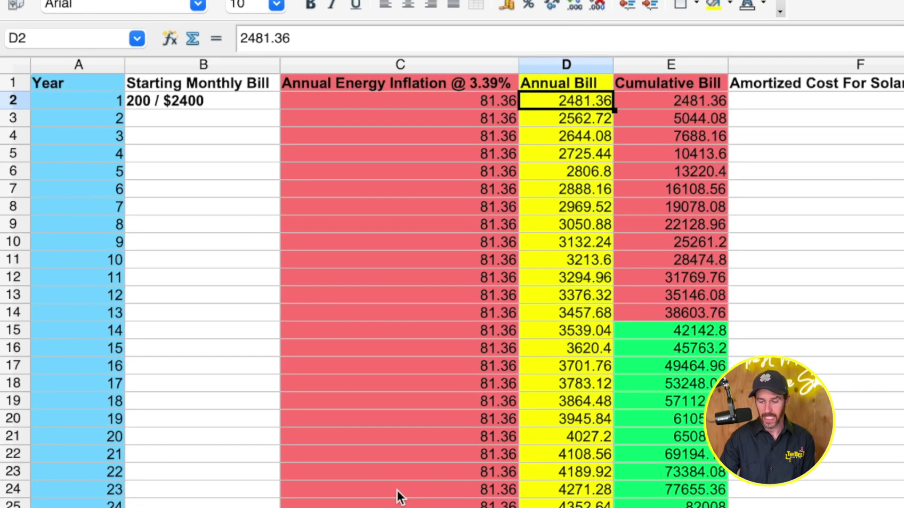
key("Down")
key("Up")
key("Up")
key("Down")
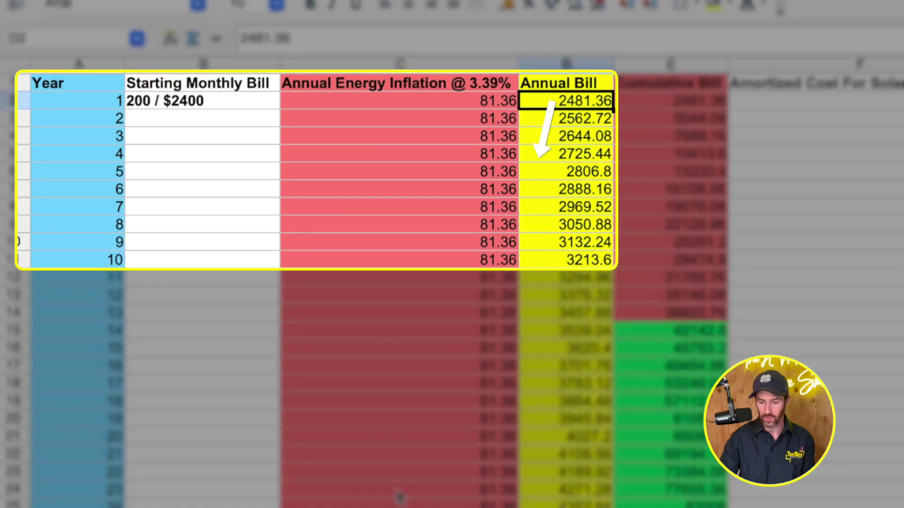
Trace the annual bill from year 1 to year 10 and compare it with the neighbouring inflation and cumulative amounts.
key("Down")
key("Down")
key("Down")
key("Down")
key("Down")
key("Down")
key("Down")
key("Down")
key("Down")
key("Left")
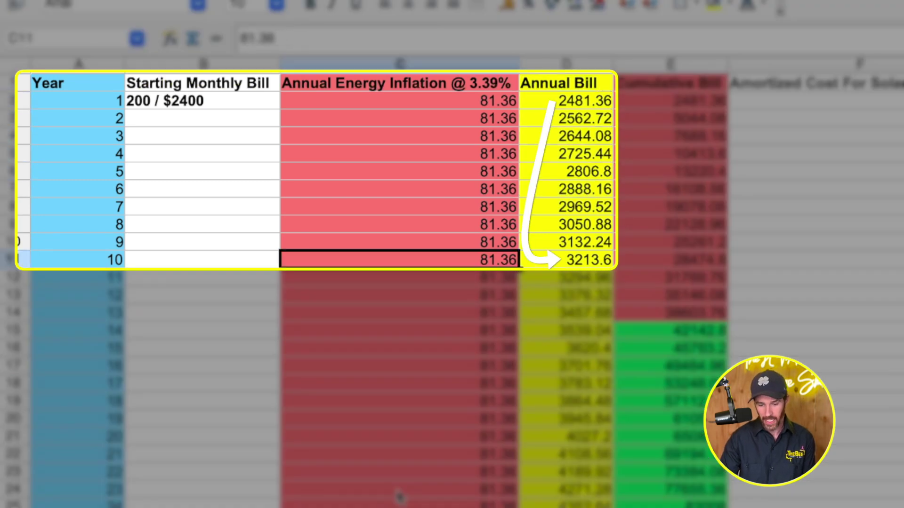
key("Right")
key("Right")
key("Left")
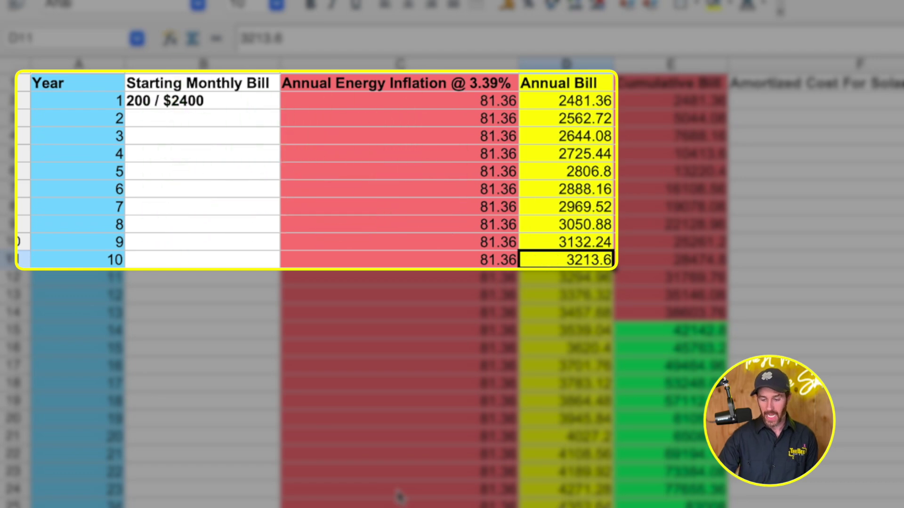
Follow the annual bill from year 10 to year 20 and review the years leading up to it.
key("Down")
key("Down")
key("Down")
key("Down")
key("Down")
key("Down")
key("Down")
key("Down")
key("Down")
key("Down")
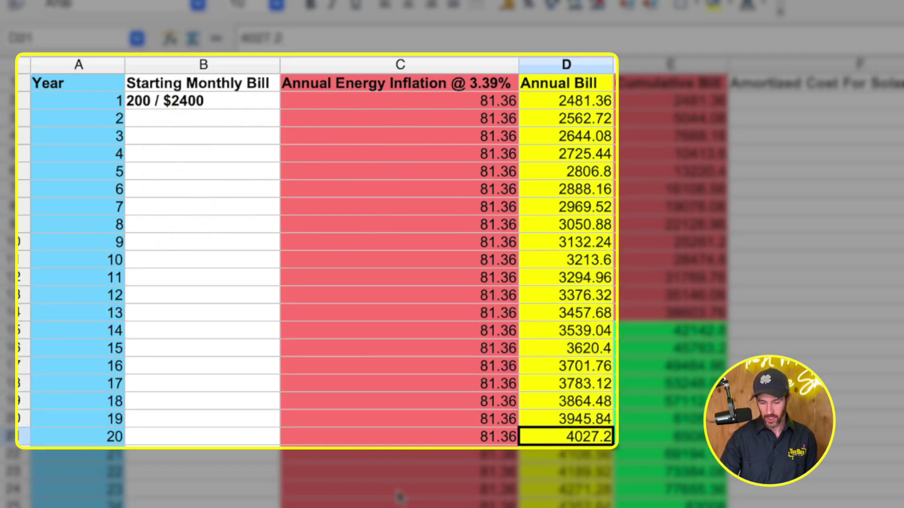
key("Up")
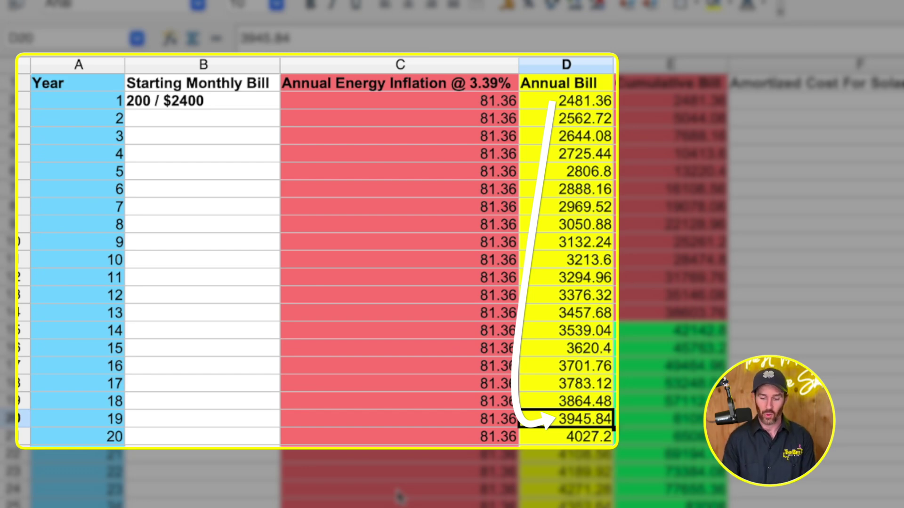
key("Up")
key("Up")
key("Up")
key("Up")
key("Up")
key("Up")
key("Up")
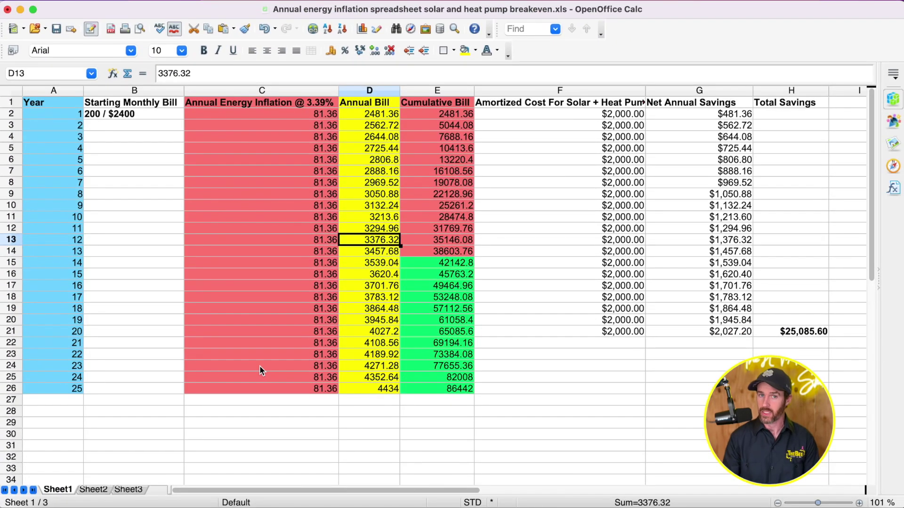
Move from the Annual Bill column to the Cumulative Bill column and inspect its first yearly entries.
key("Up")
key("Up")
key("Up")
key("Up")
key("Up")
key("Up")
key("Up")
key("Up")
key("Up")
key("Up")
key("Up")
key("Up")
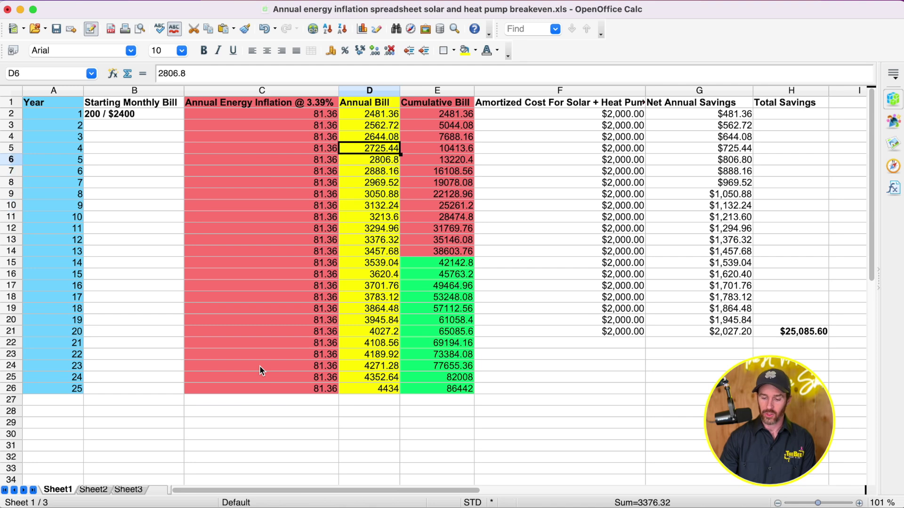
key("Right")
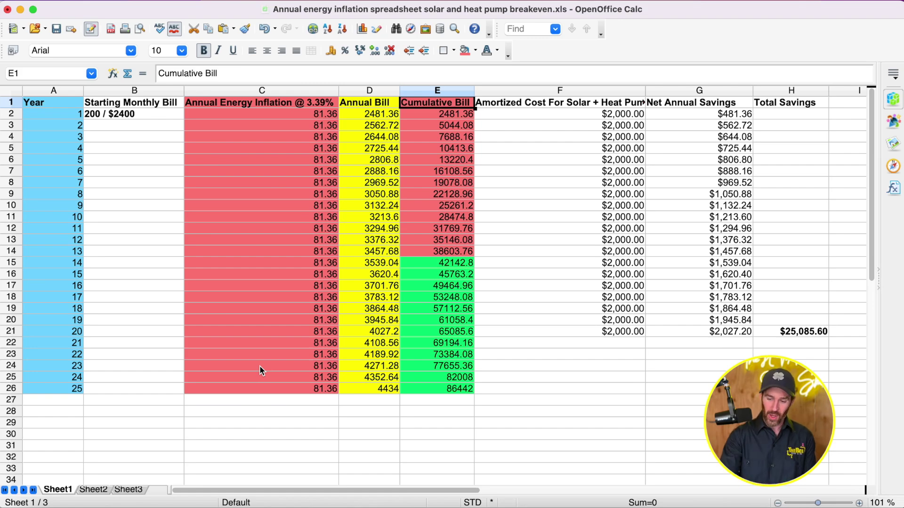
key("Down")
key("Down")
key("Down")
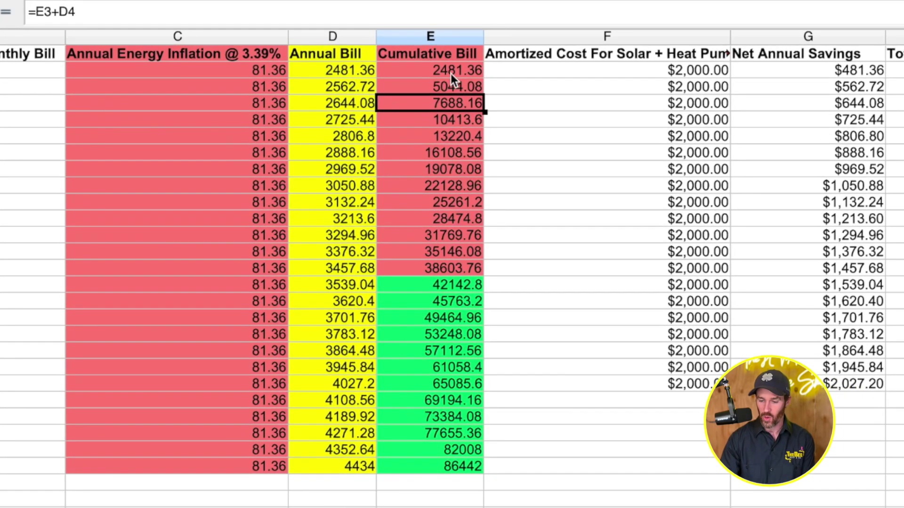
Follow the cumulative bill from its heading down through the yearly totals towards the break-even point.
left_click(451, 101)
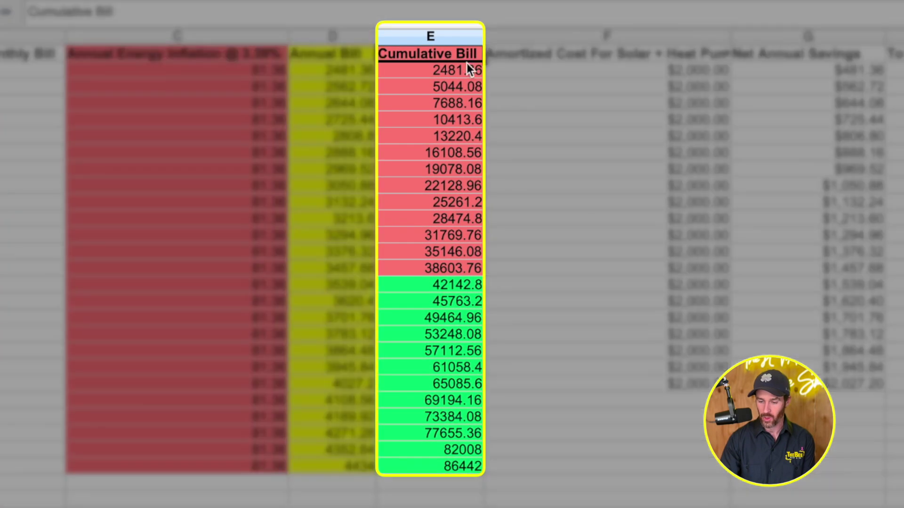
key("Down")
key("Down")
key("Down")
key("Down")
key("Down")
key("Down")
key("Down")
key("Down")
key("Down")
key("Down")
key("Down")
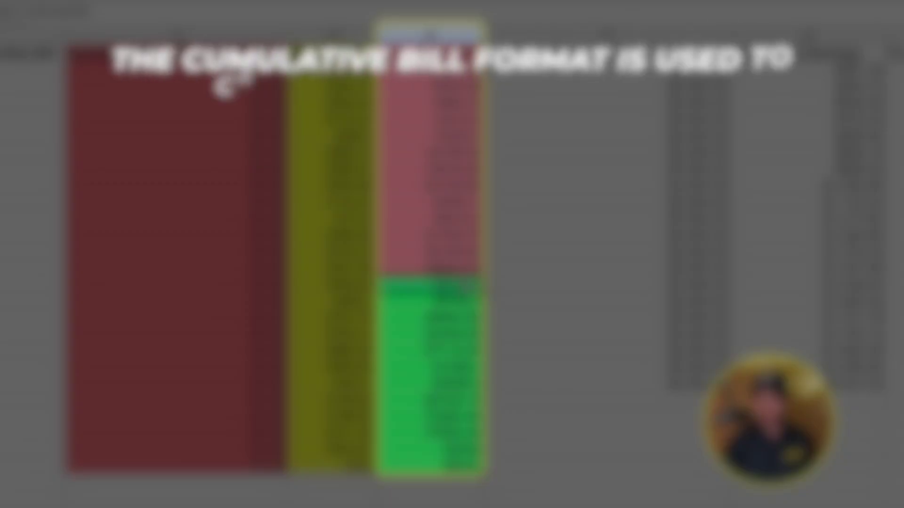
Examine the year 13 row across its year, inflation, annual bill, cumulative bill and amortized cost entries.
key("ctrl+shift+Right")
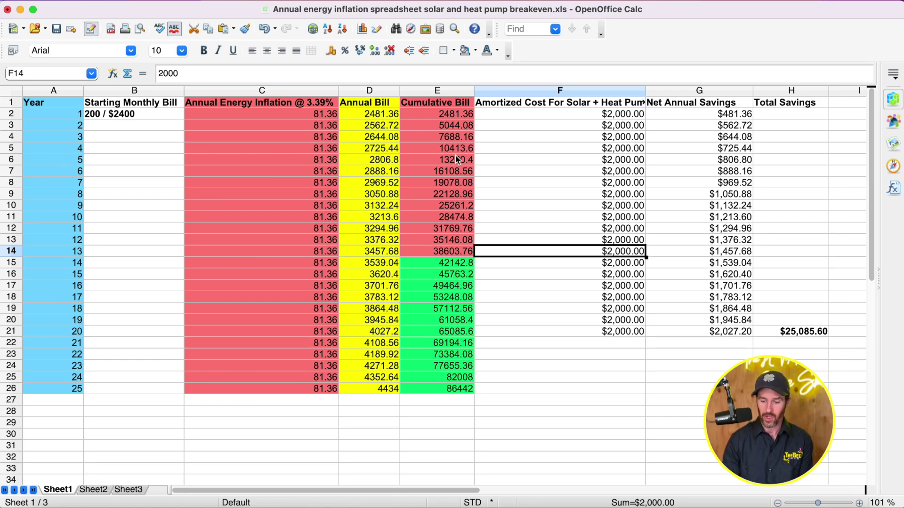
key("Left")
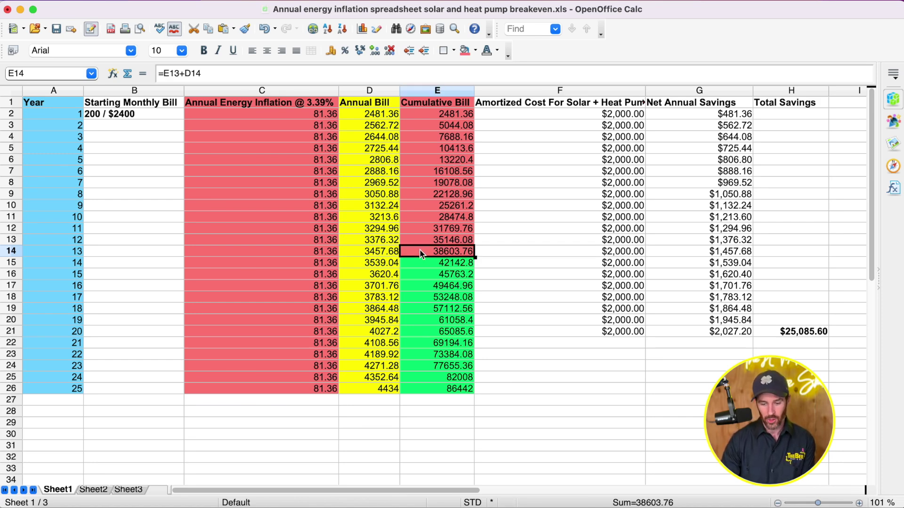
key("Left")
key("Left")
key("Left")
key("Left")
key("Right")
key("Right")
key("Right")
key("Right")
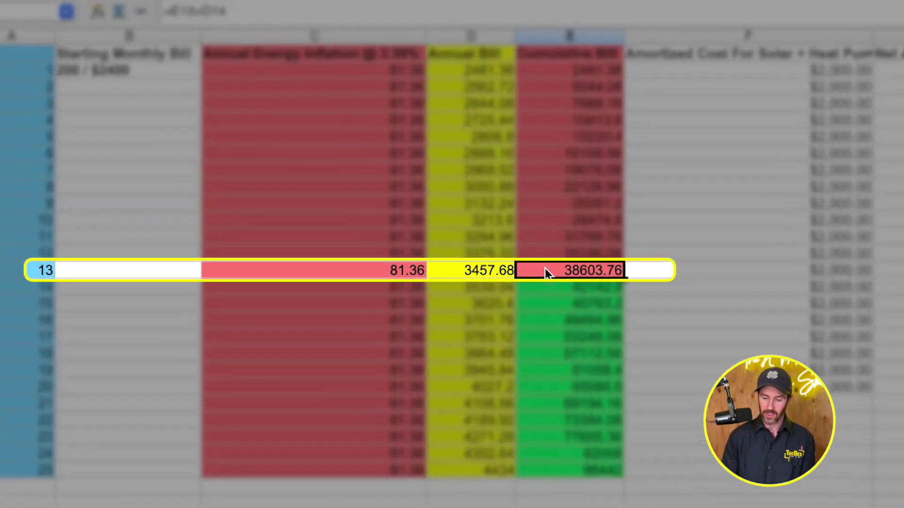
key("Right")
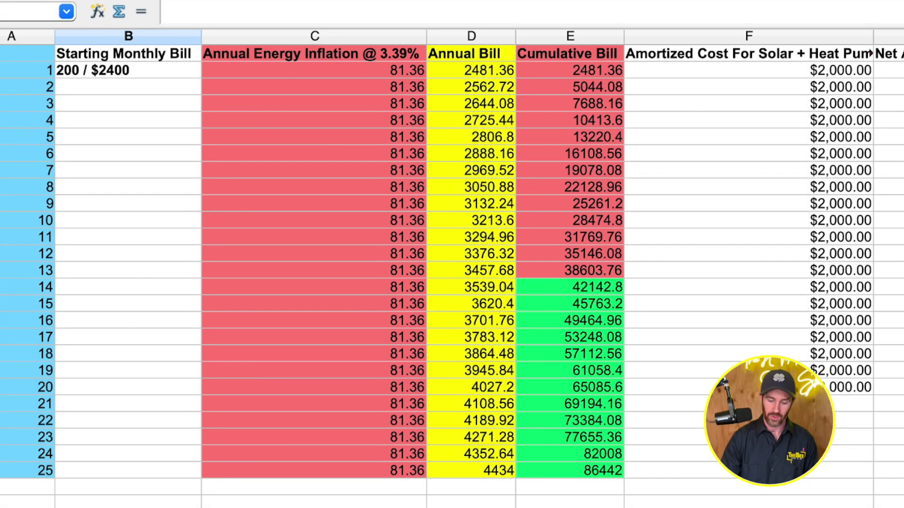
Add a "Heat Pump cost" row below the table in B28 with $20,000 beside it.
left_click(155, 503)
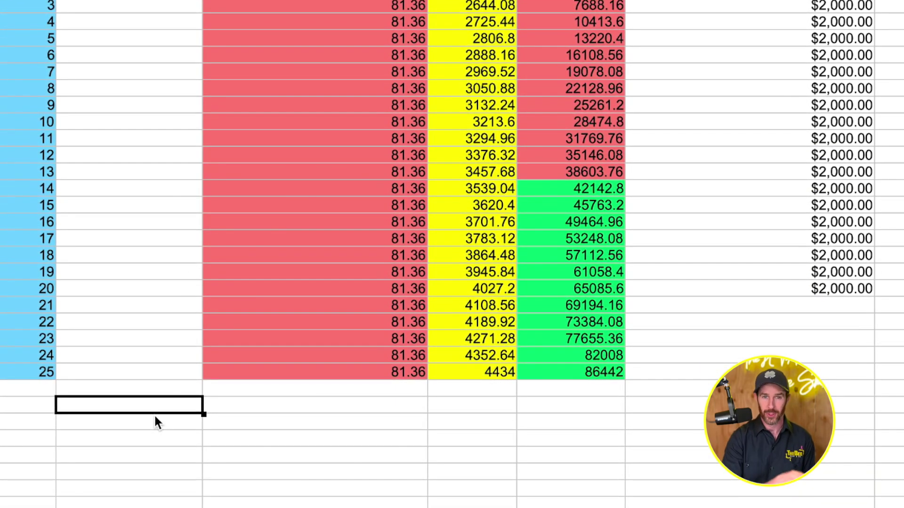
type("Heat Pump cost")
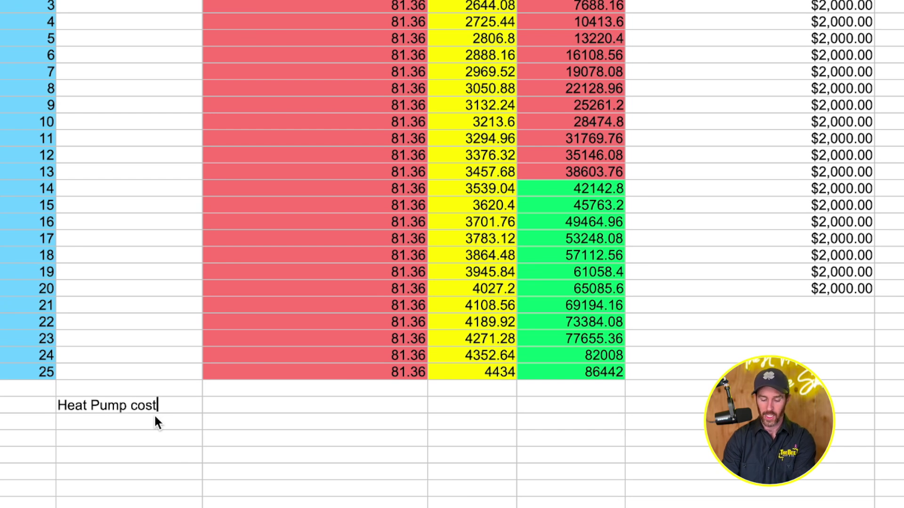
key("Tab")
type("$20,000")
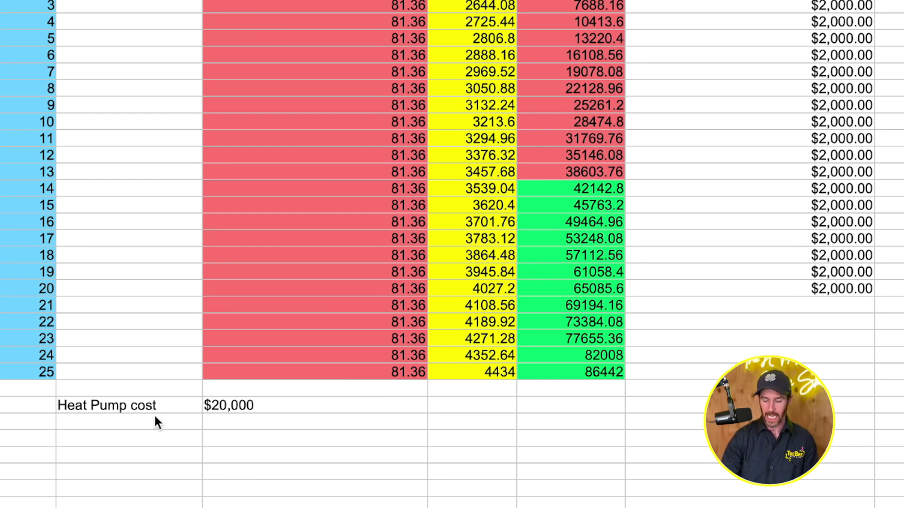
key("Return")
Add a "Solar Setup" row under the heat pump cost with $20,000 beside it.
left_click(155, 422)
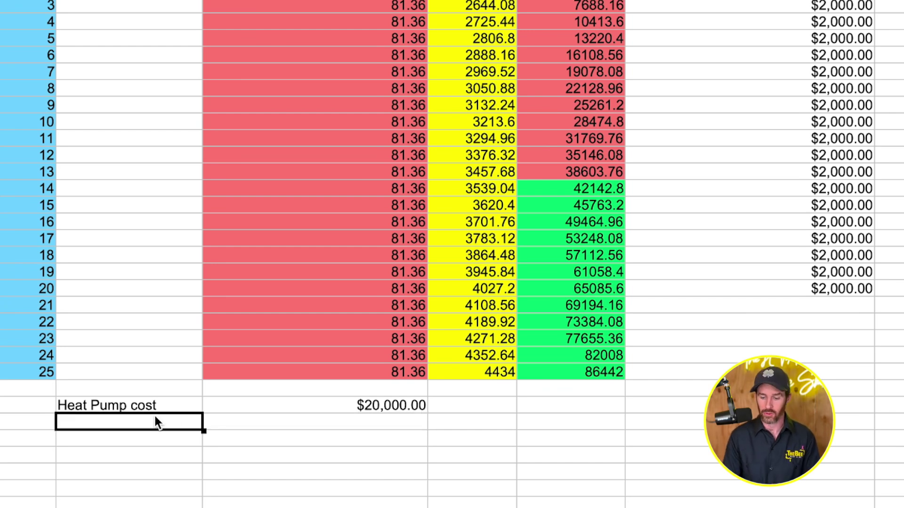
type("Solar Setup")
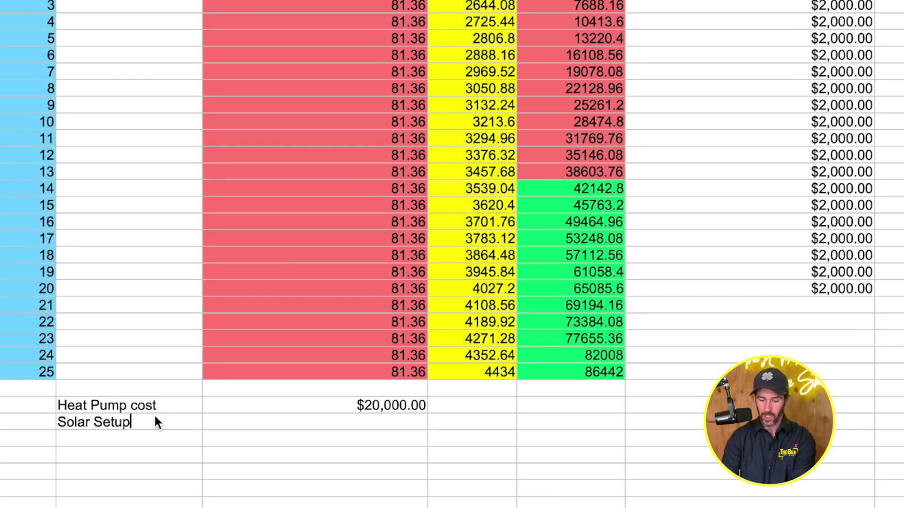
key("Tab")
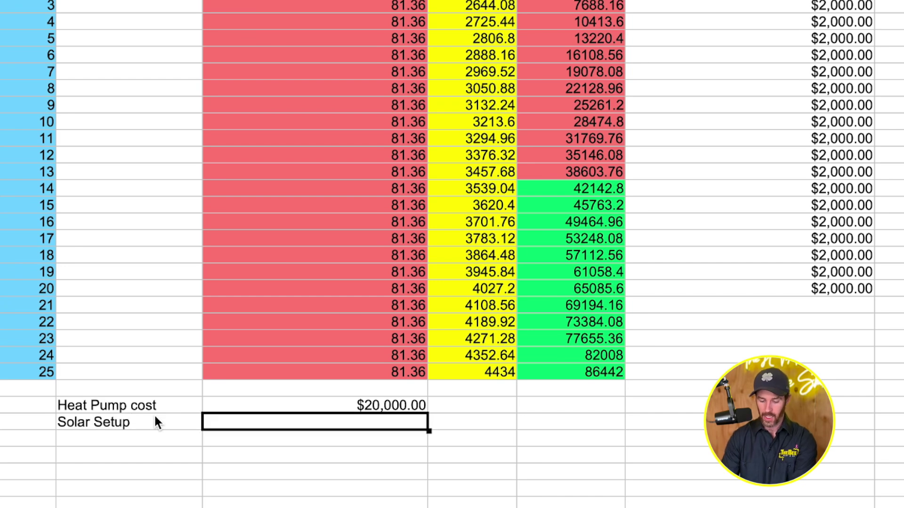
type("$20,000")
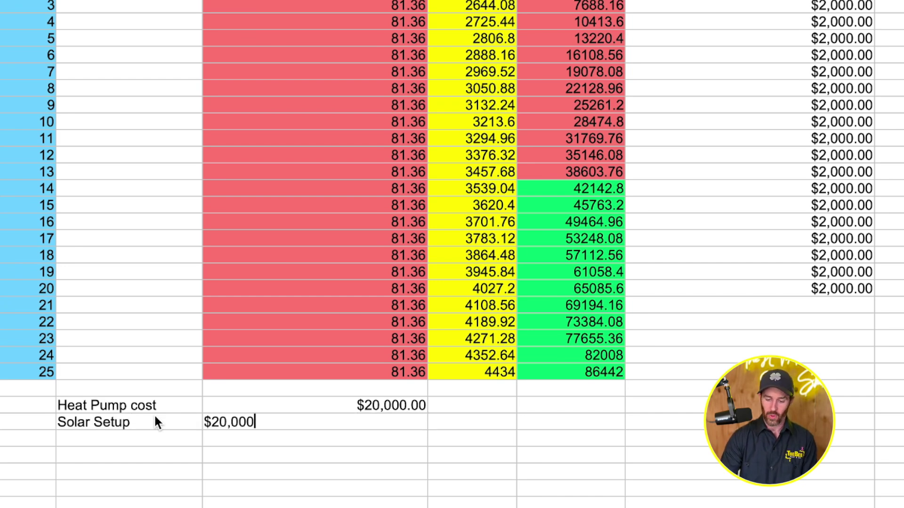
key("Tab")
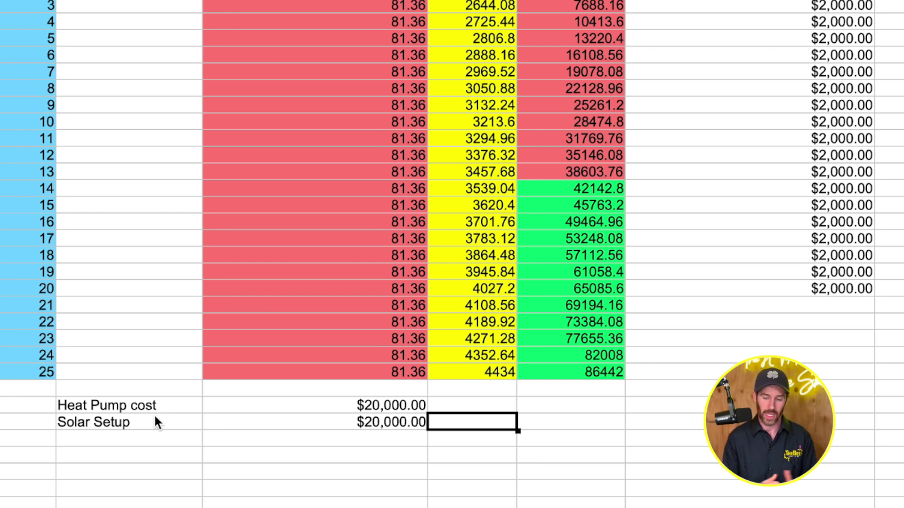
Enter the combined total of $40,000 below the two costs and make it bold.
key("Down")
key("Left")
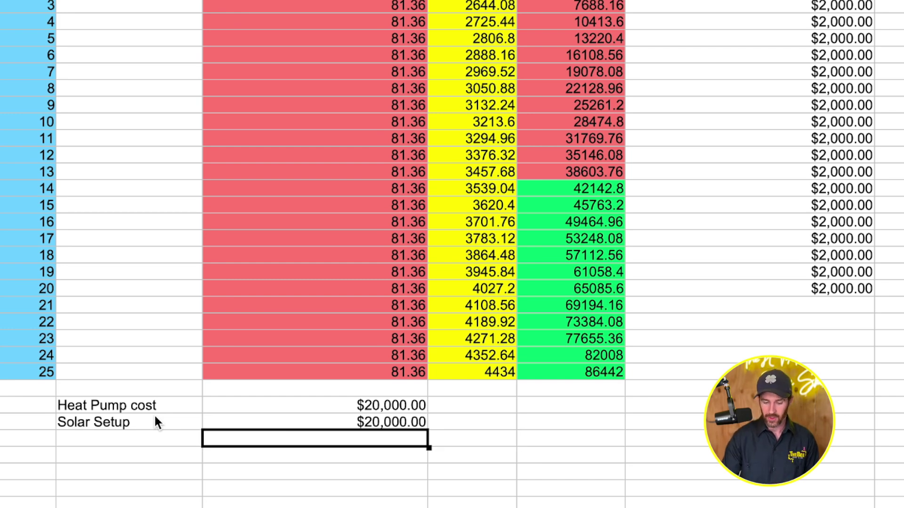
type("$")
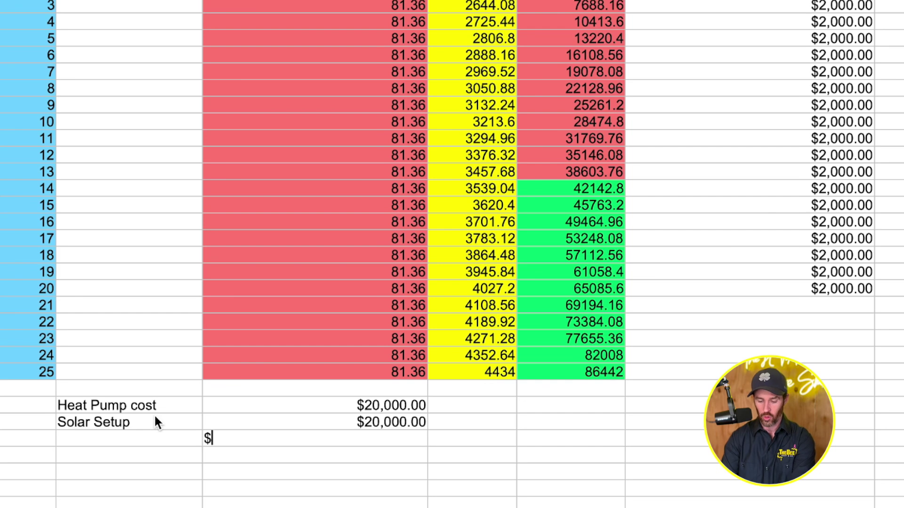
type("40,000")
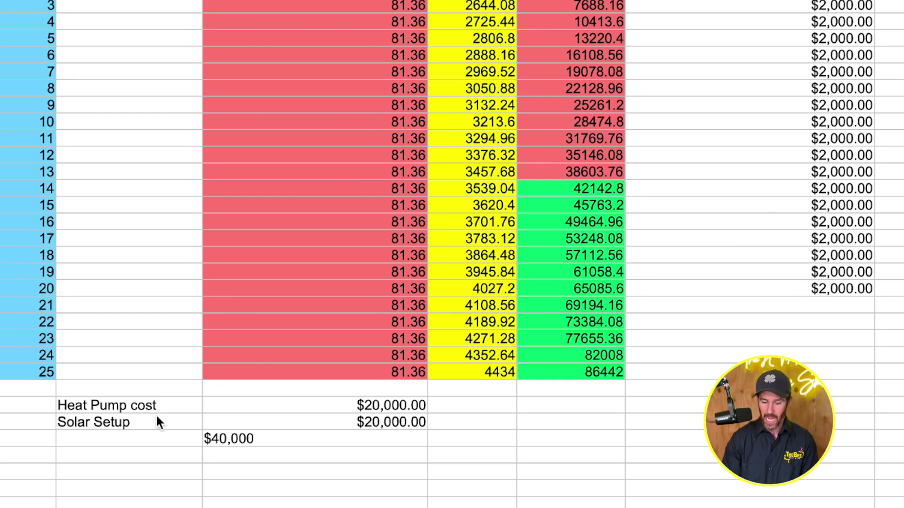
left_click(375, 455)
key("Up")
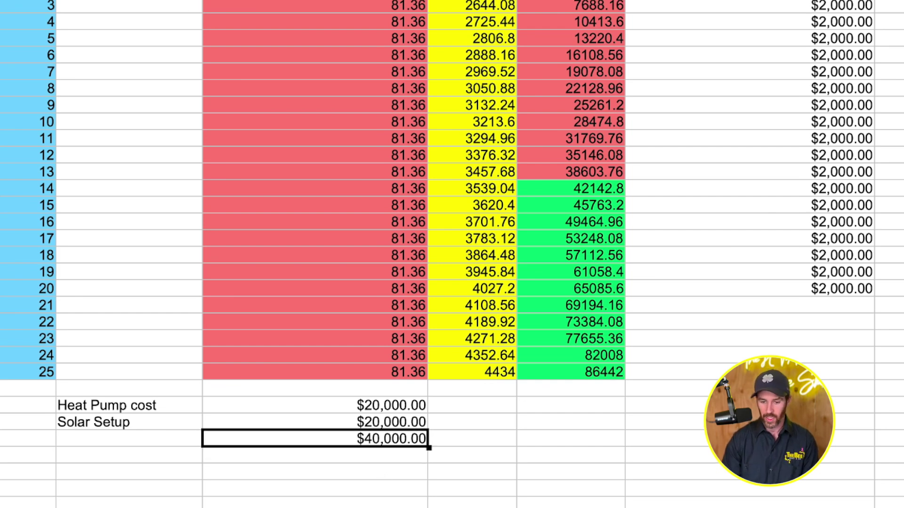
key("super+b")
left_click(495, 411)
left_click(460, 444)
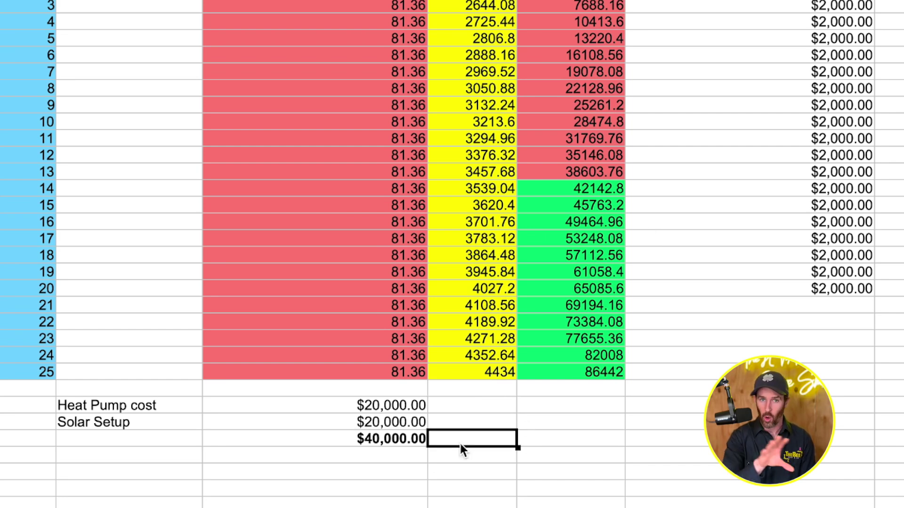
Enter $2,000 in column D beside the $20,000 heat pump cost.
key("Up")
key("Up")
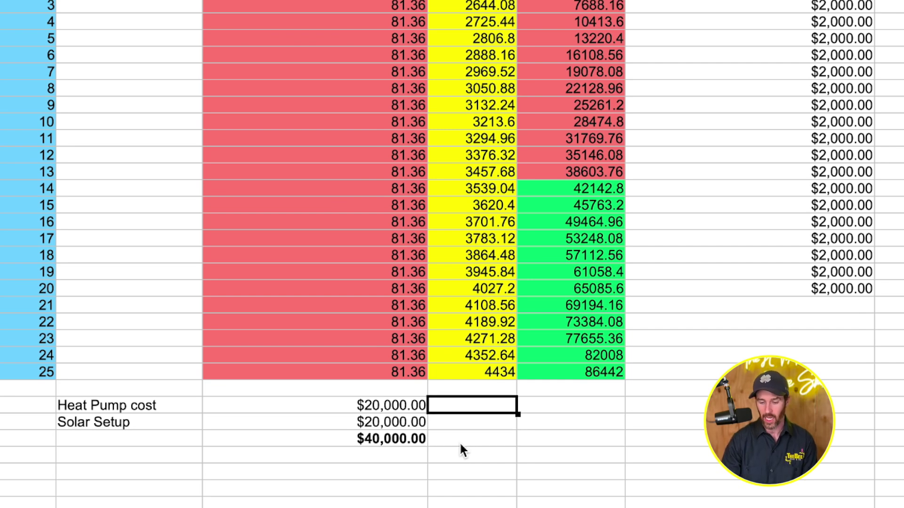
key("Down")
key("Up")
type("$2,000")
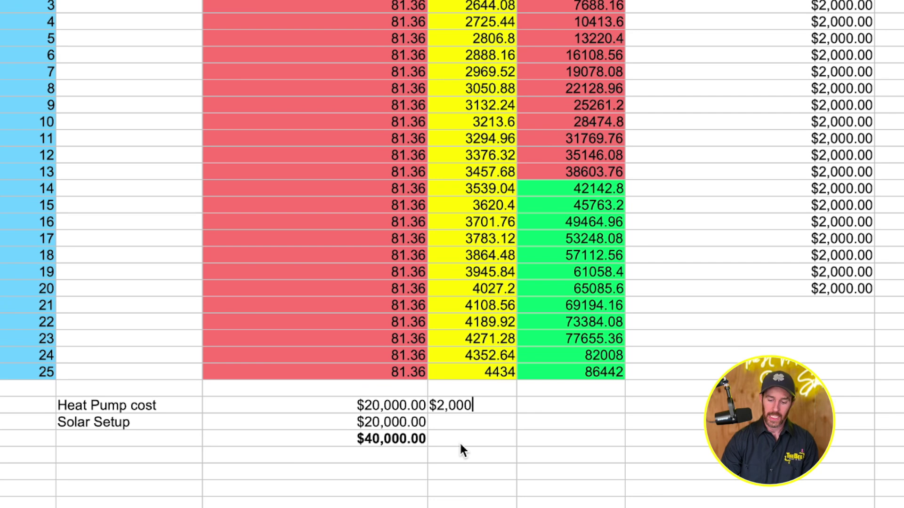
key("Tab")
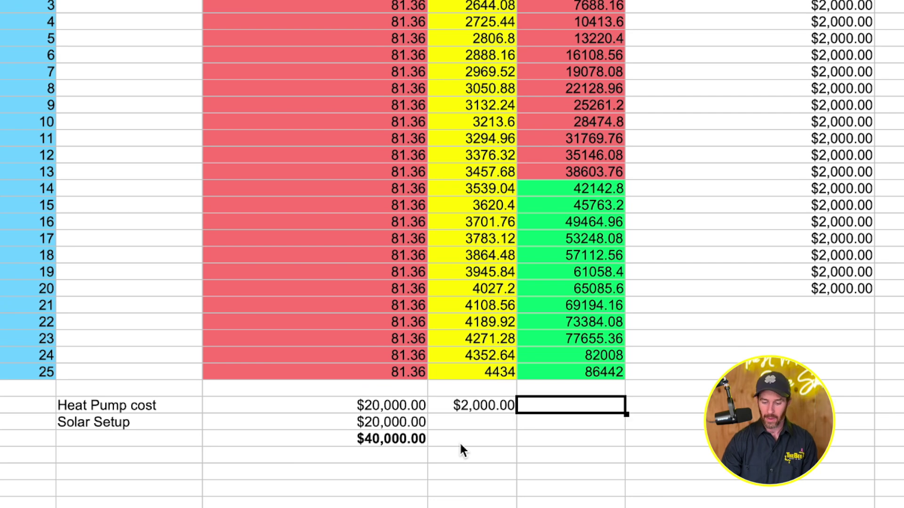
Enter $6,000 in column D beside the $20,000 solar setup cost.
key("Down")
key("Left")
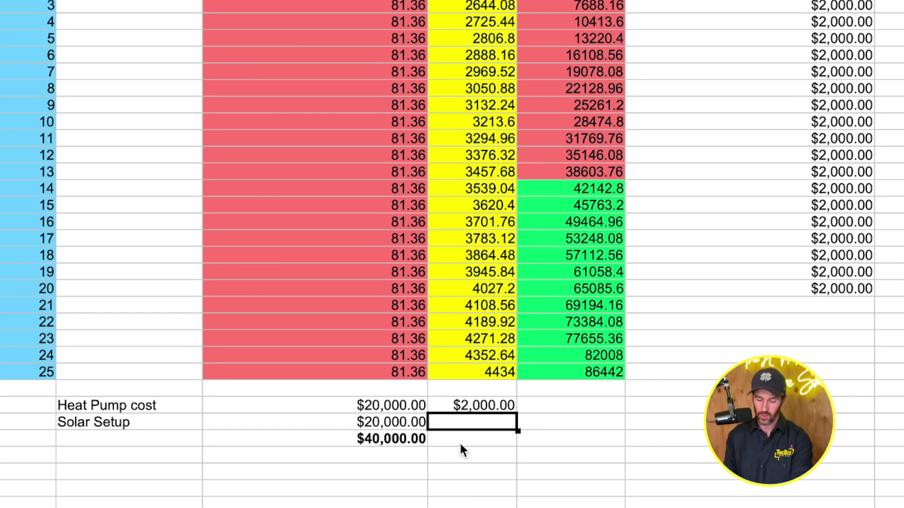
type("$6,000")
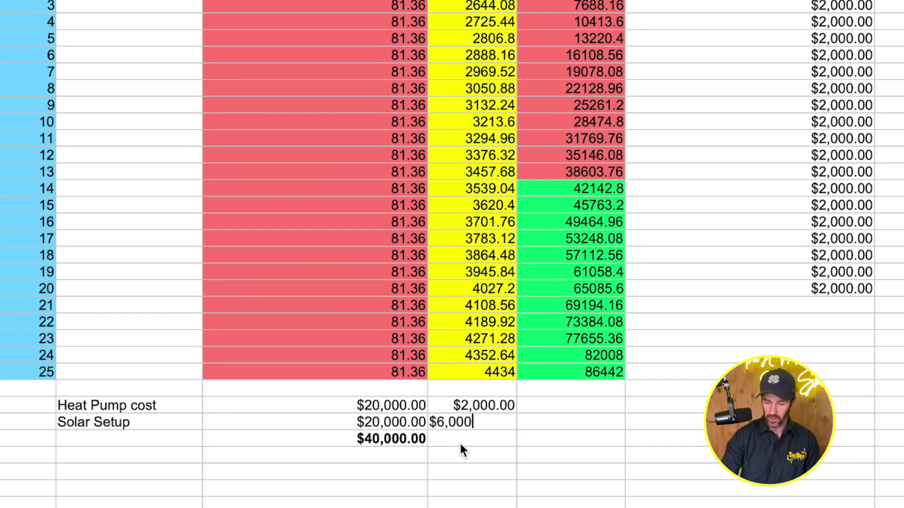
key("Return")
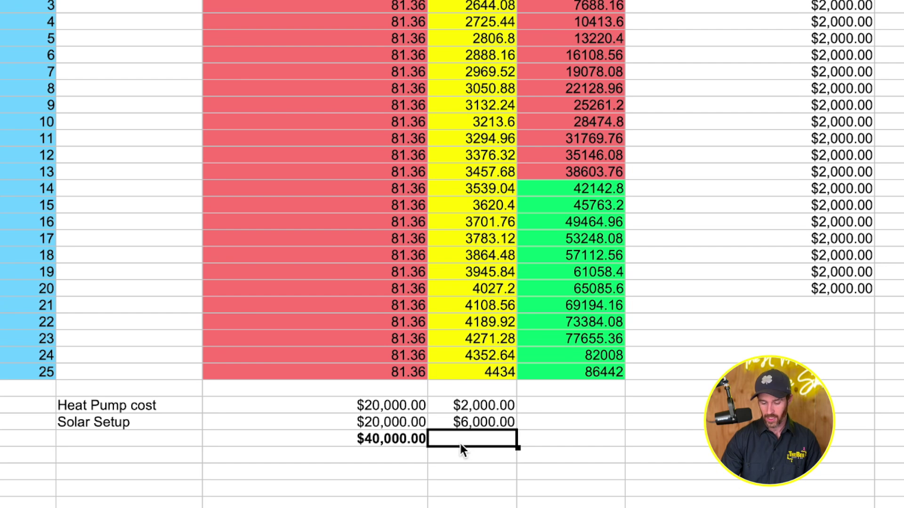
Enter a reduced total of $32,000 beside the $40,000 total and make it bold.
type("$32")
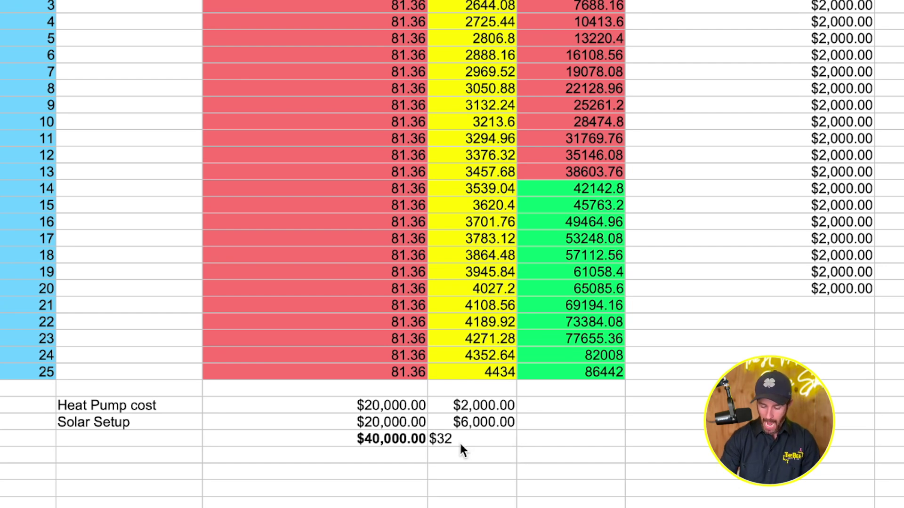
type(",000")
key("Tab")
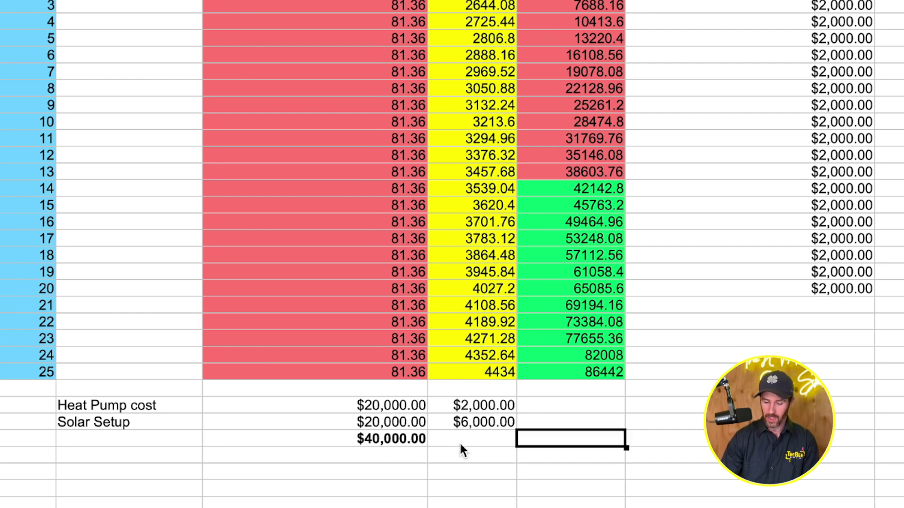
left_click(460, 442)
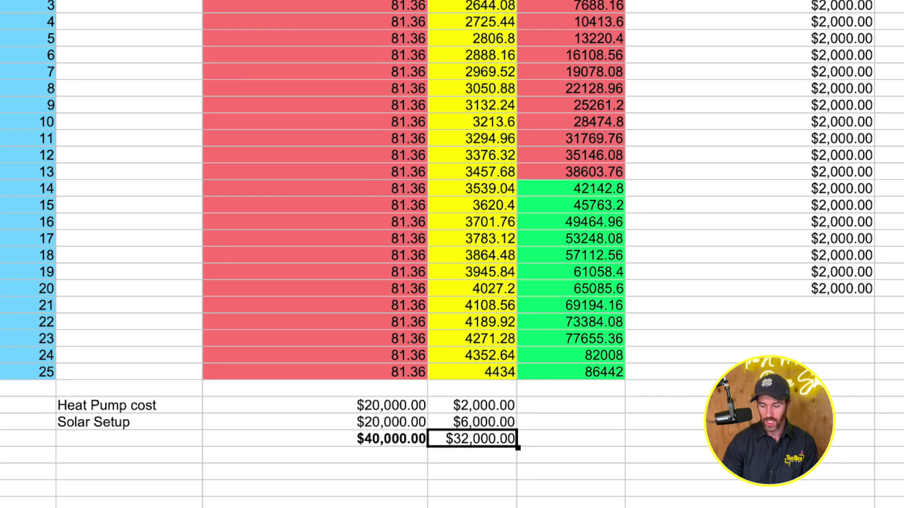
key("ctrl+b")
Compare the two setup cost totals with the cumulative bills for years 14 back to 11 to find the break-even year.
left_click(400, 442)
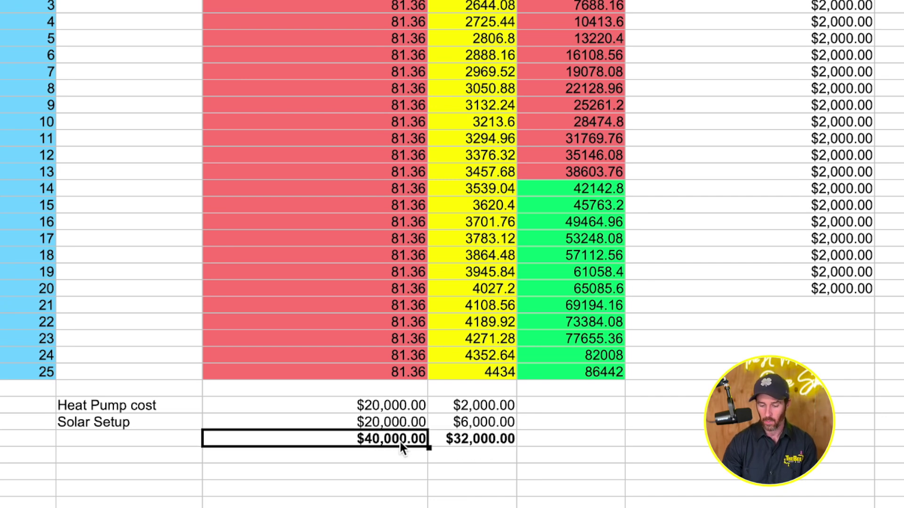
left_click(449, 451)
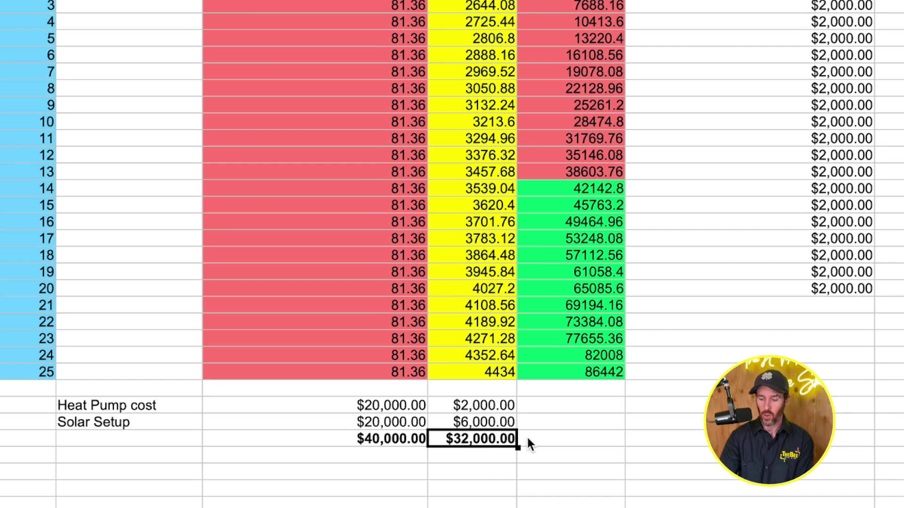
left_click(609, 188)
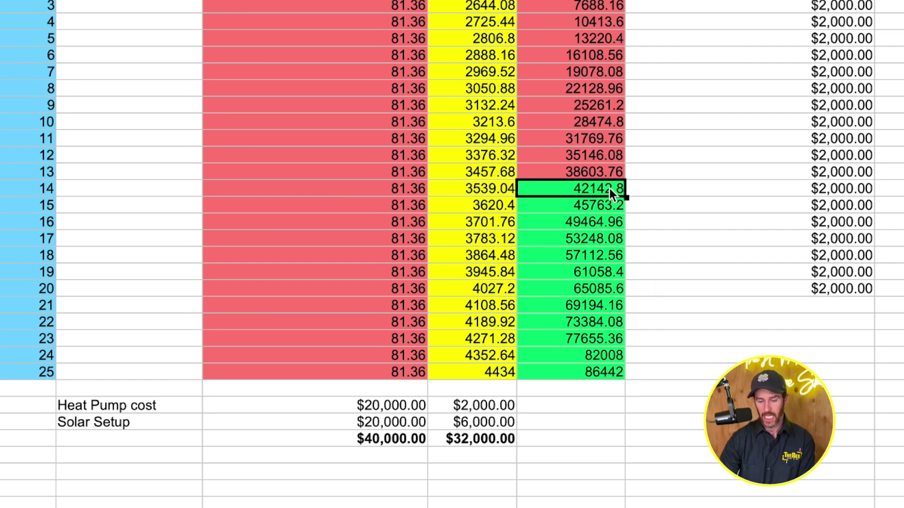
key("Up")
left_click(609, 188)
key("Up")
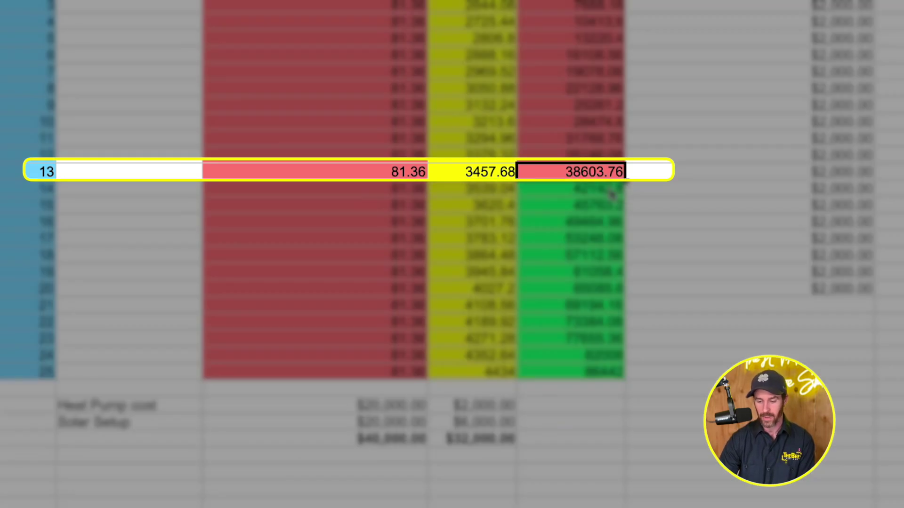
key("Up")
key("Up")
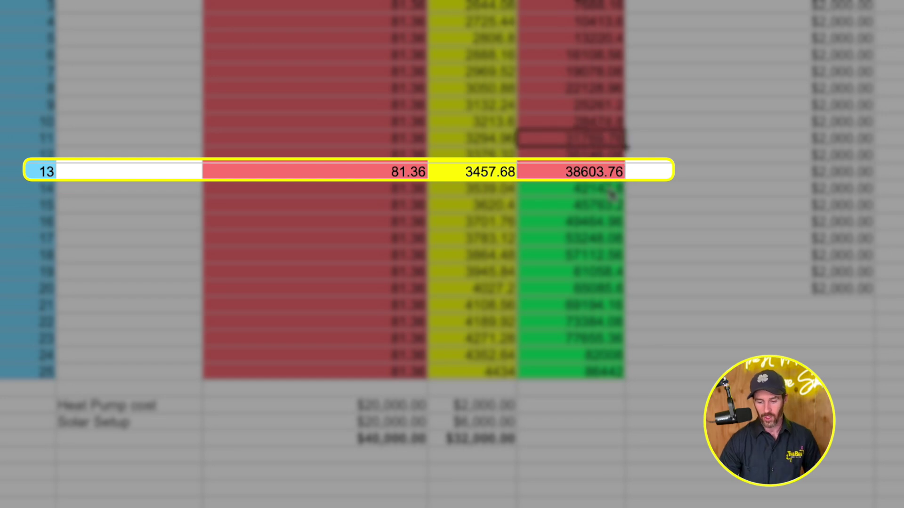
key("Left")
key("Left")
key("Left")
key("Left")
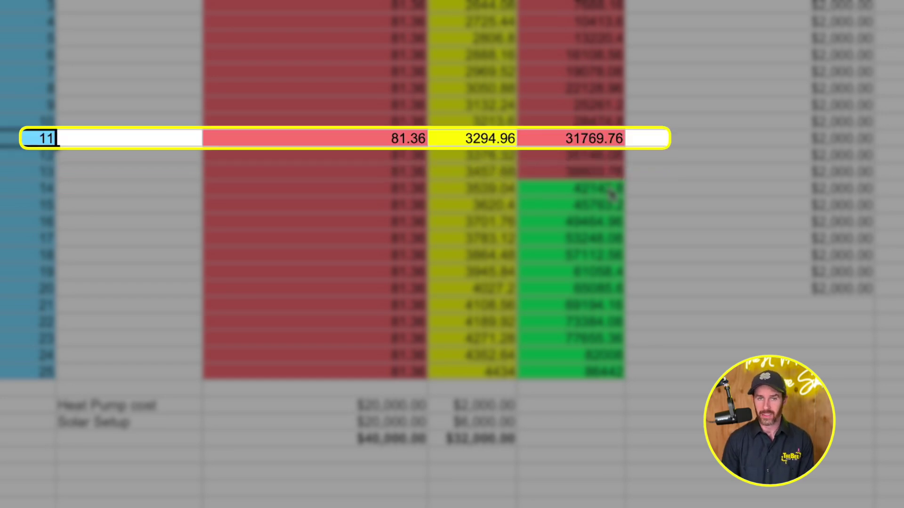
key("Right")
key("Right")
key("Right")
key("Right")
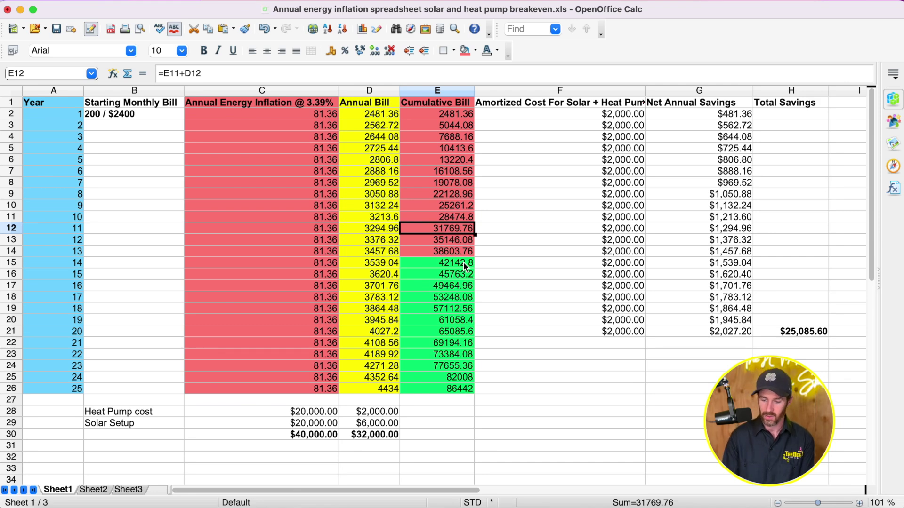
Follow the cumulative bill from year 11 to year 25 and examine the annual and cumulative bills in year 25.
key("Down")
key("Down")
key("Down")
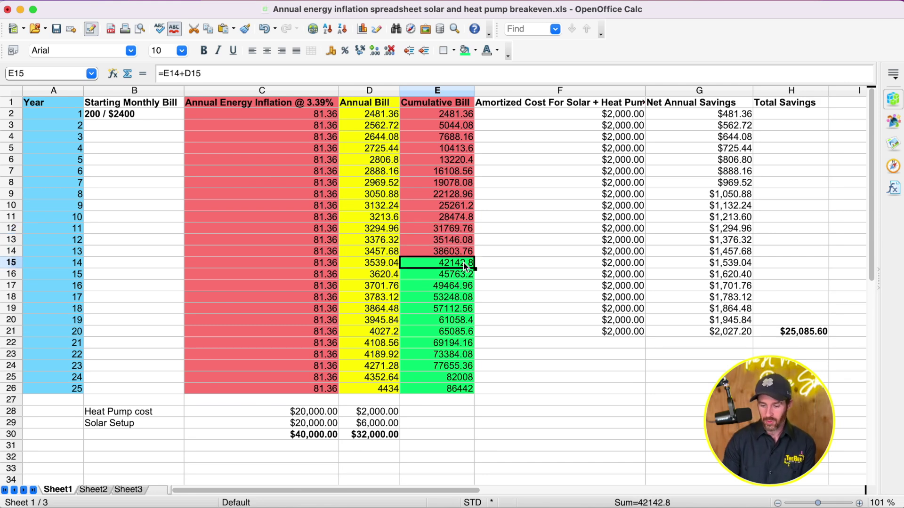
key("Up")
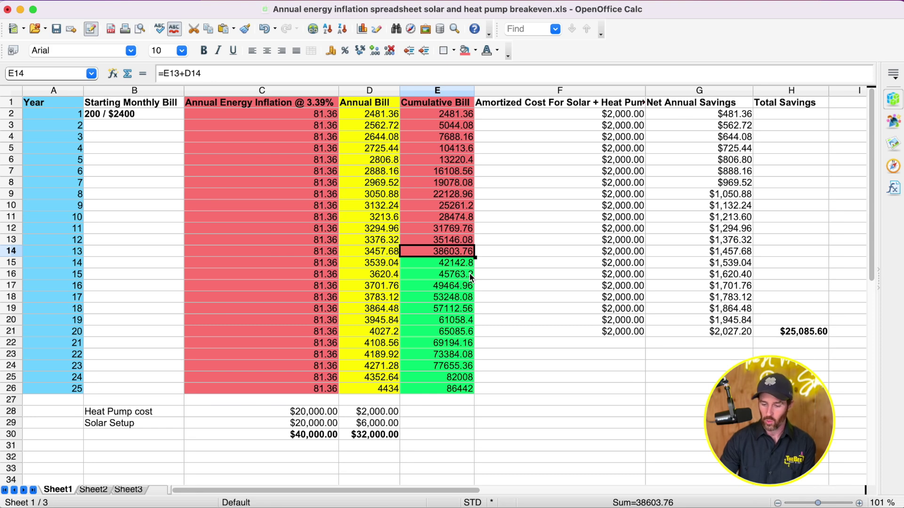
key("Down")
key("Down")
key("Down")
key("Down")
key("Down")
key("Down")
key("Down")
key("Down")
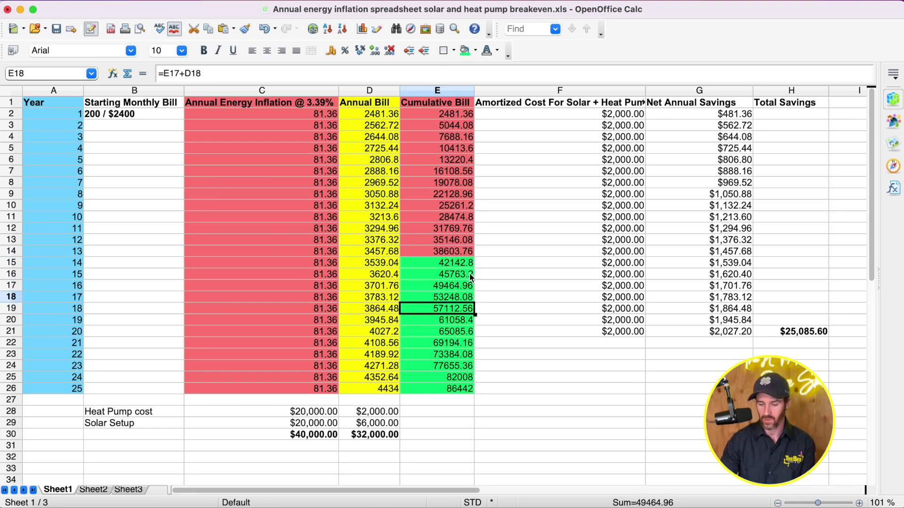
key("Down")
key("Down")
key("Down")
key("Down")
key("Left")
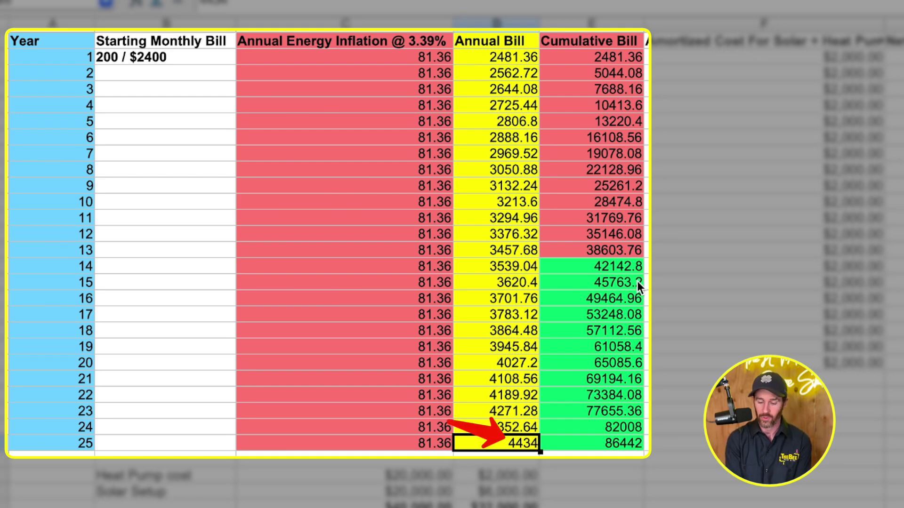
key("Right")
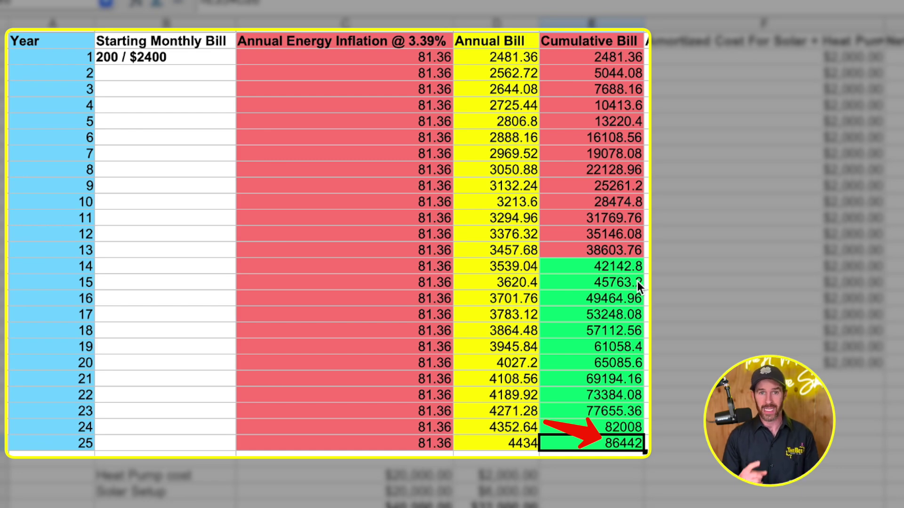
key("Right")
key("Right")
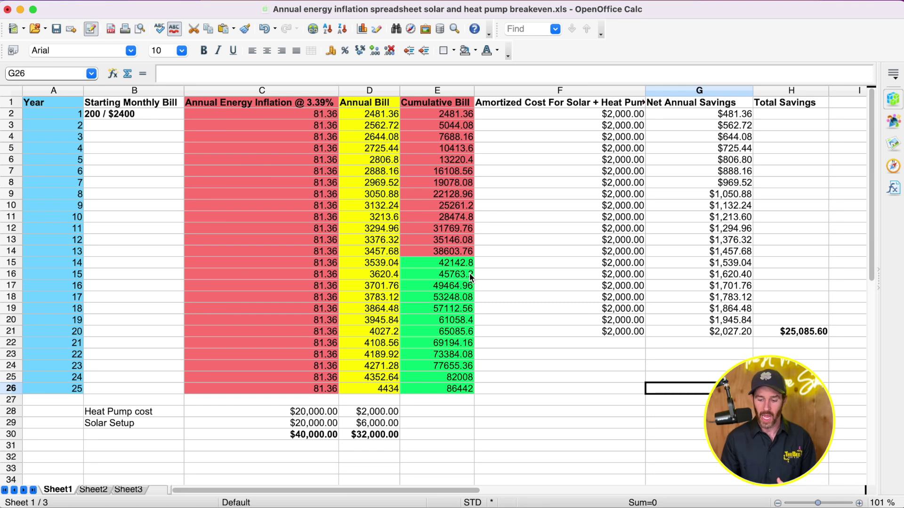
key("Left")
key("Left")
key("Right")
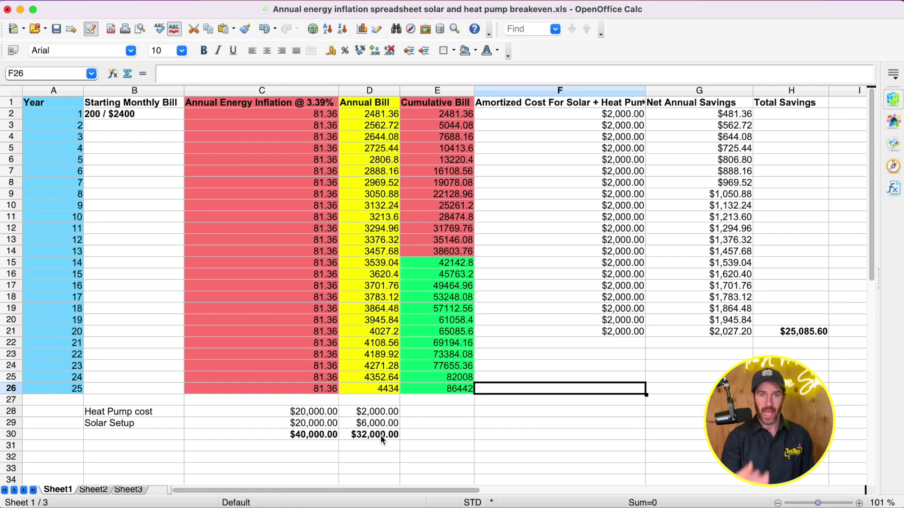
key("Left")
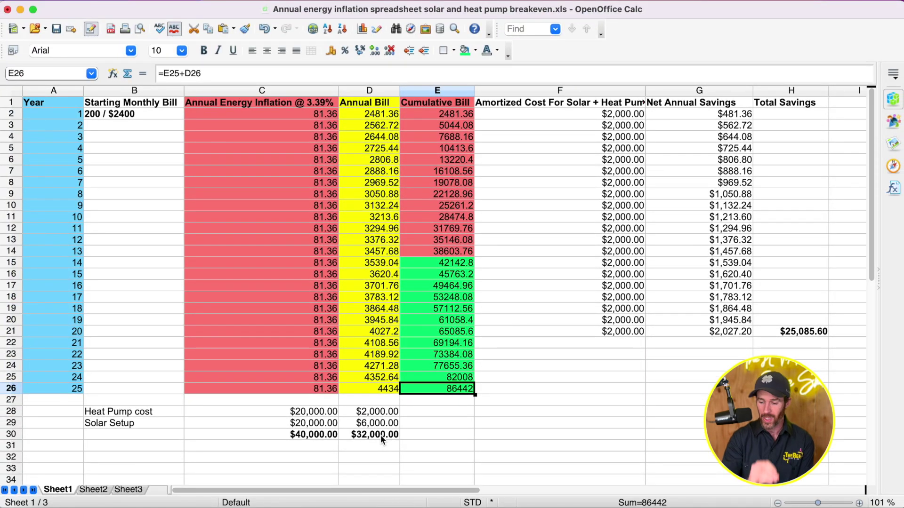
Examine the amortized cost for solar and heat pump column from year 20 back up to year 1.
key("Right")
key("Right")
key("Up")
key("Up")
key("Up")
key("Left")
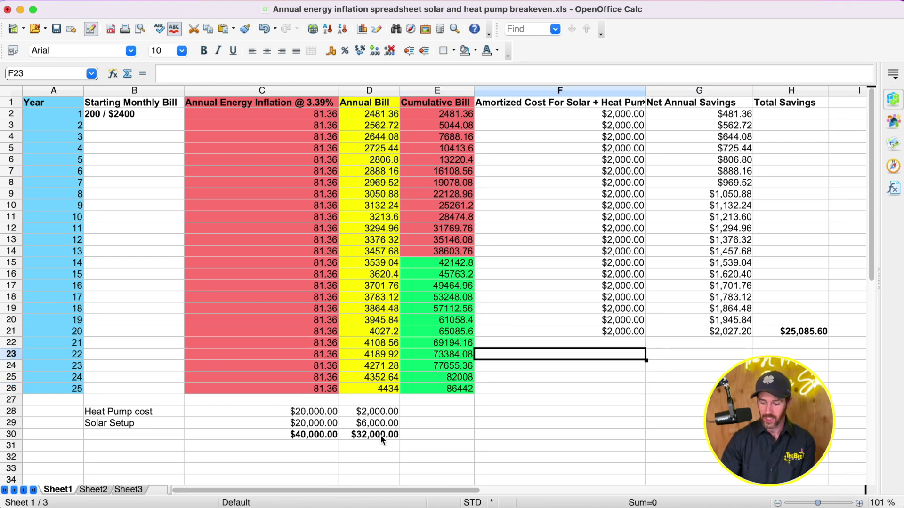
key("Up")
key("Up")
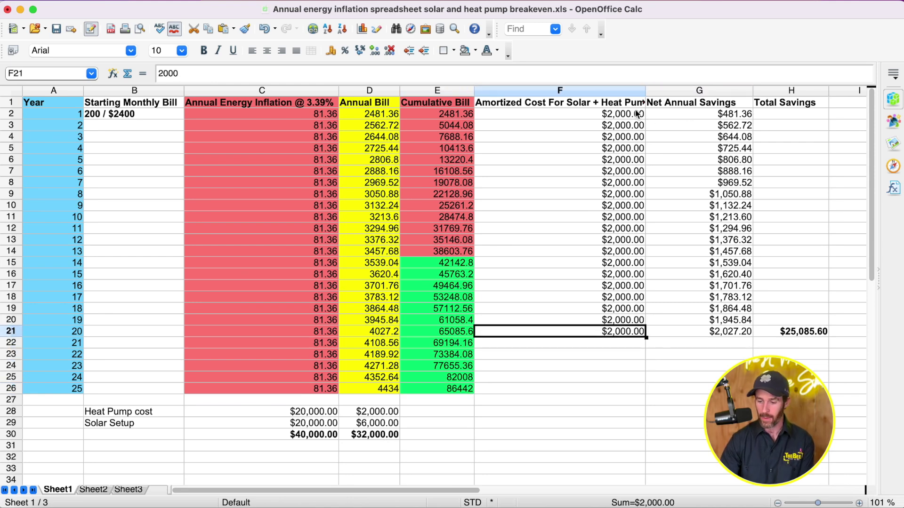
key("Up")
key("Up")
key("Up")
key("Up")
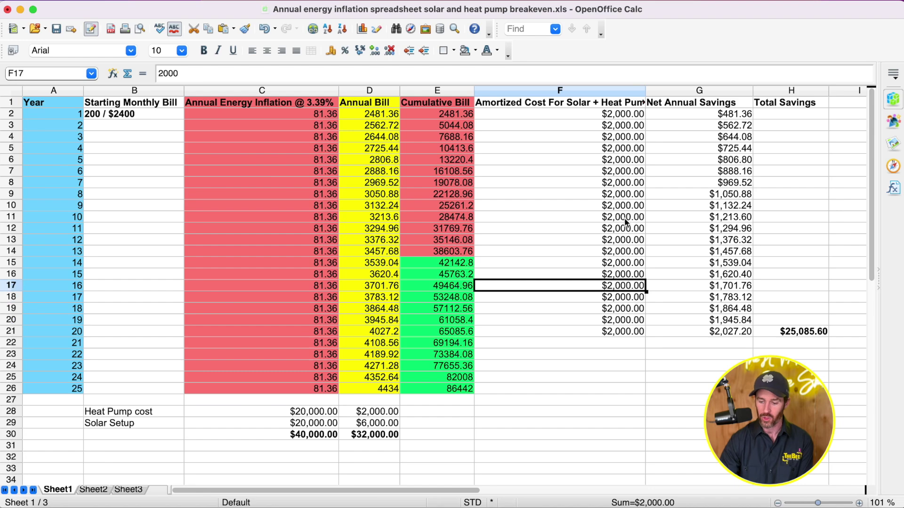
left_click(603, 126)
left_click(546, 76)
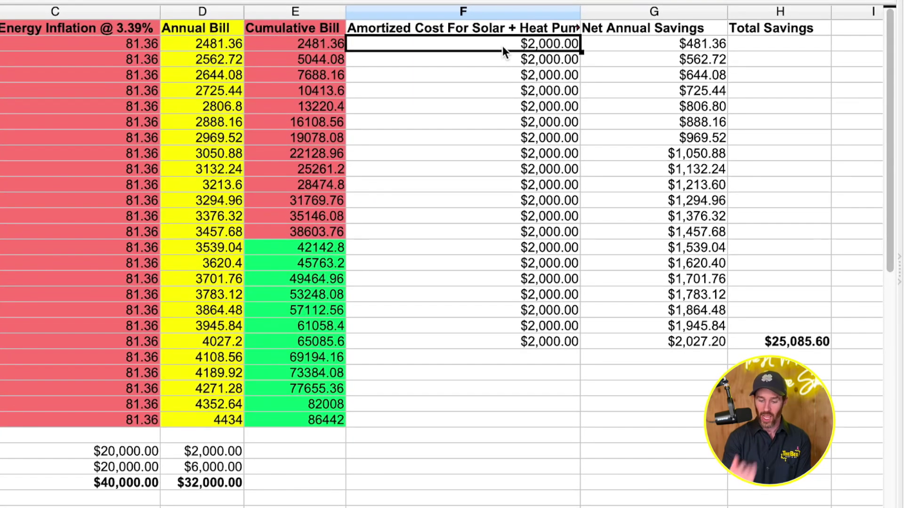
Compare the two setup cost totals with the year 20 amortized cost and net annual savings.
left_click(137, 485)
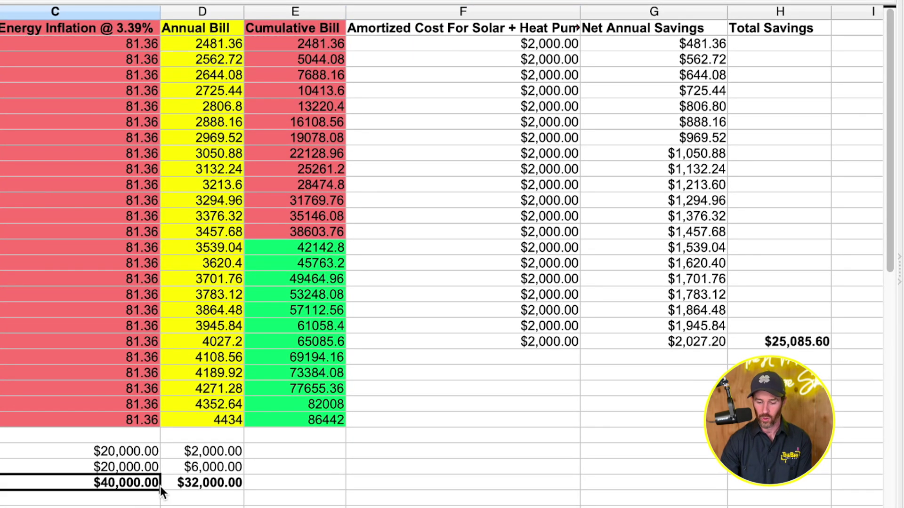
left_click(191, 483)
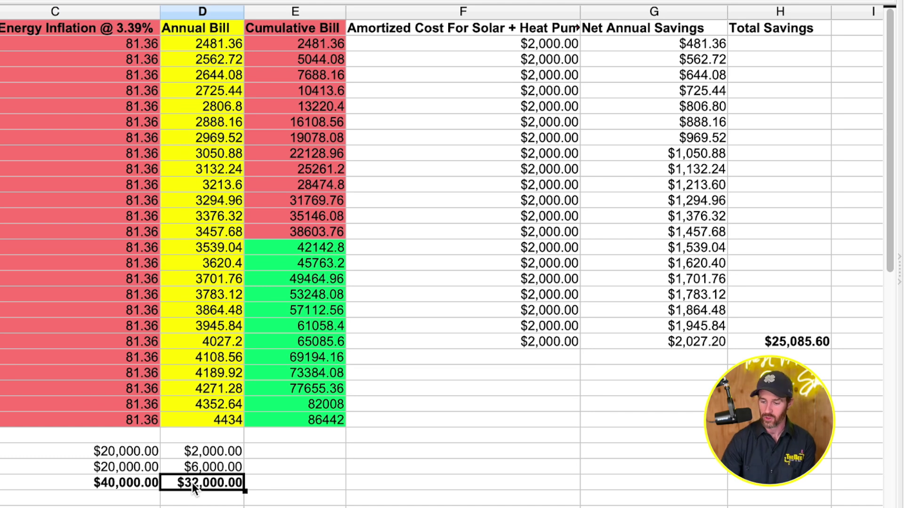
left_click(475, 354)
mouse_move(473, 353)
left_mouse_down()
mouse_move(455, 270)
mouse_move(456, 295)
mouse_move(482, 309)
mouse_move(484, 341)
left_mouse_up()
left_click(477, 313)
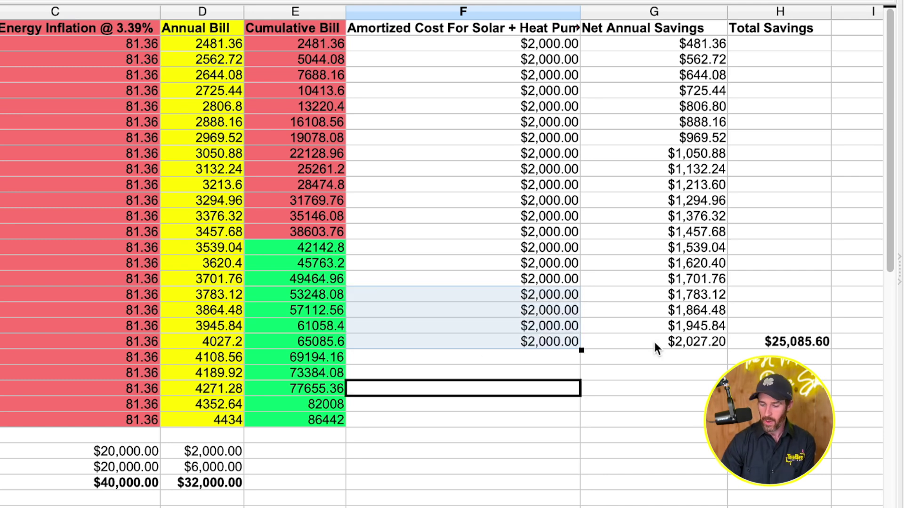
left_click(607, 343)
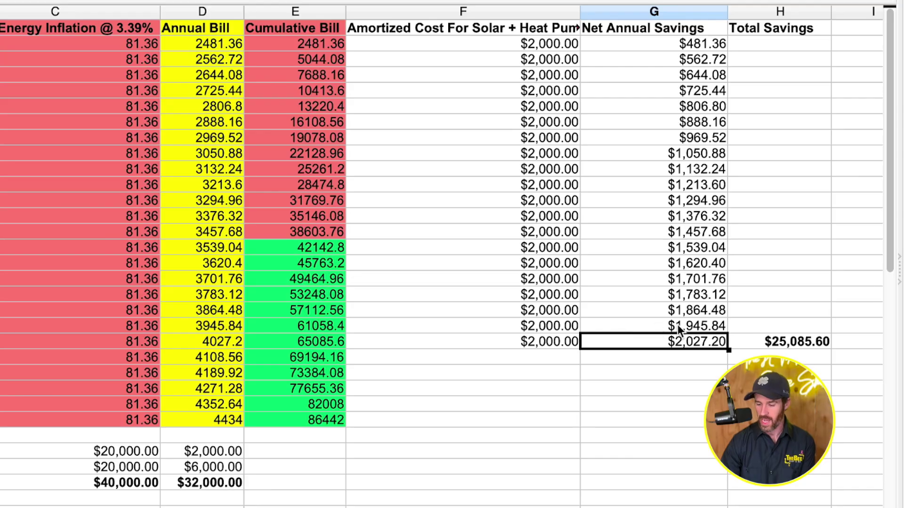